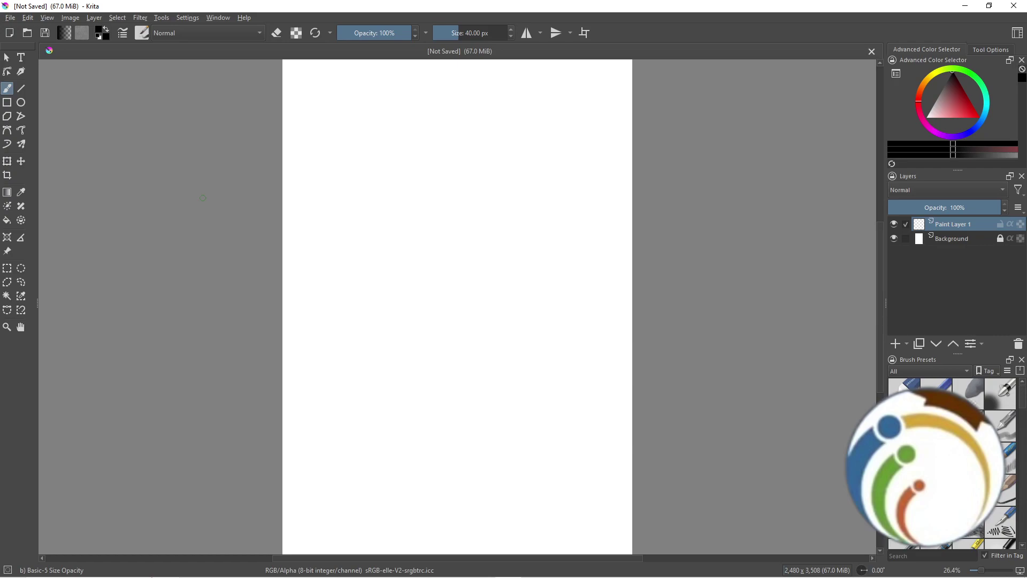
{"action": "scroll", "coordinate": [341, 127], "scroll_direction": "up", "scroll_amount": 1}
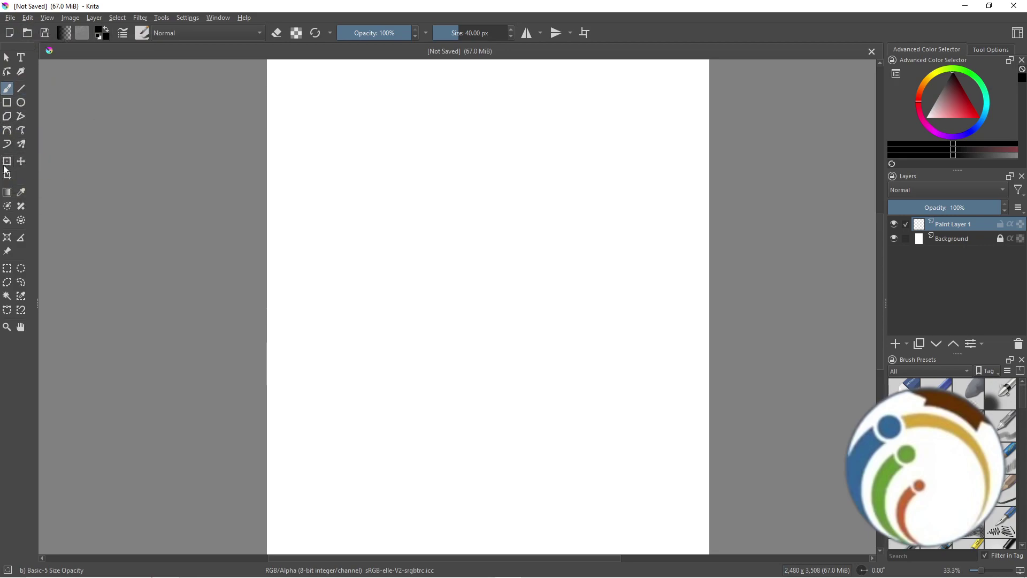
Pan the blank page view a little left, then try a Shape Select click on the canvas
{"action": "left_click", "coordinate": [22, 162]}
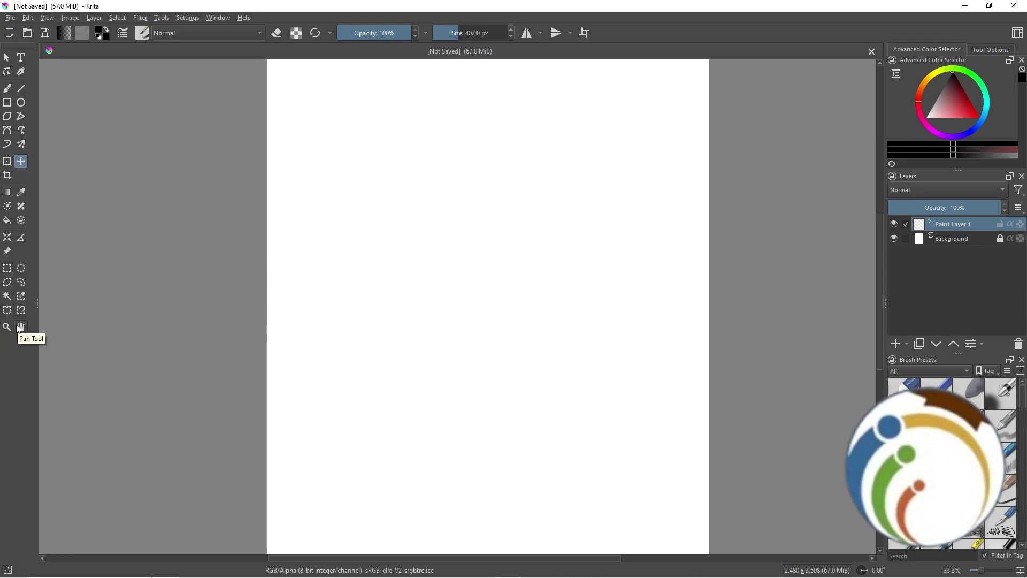
{"action": "left_click", "coordinate": [21, 327]}
{"action": "left_click_drag", "start_coordinate": [450, 318], "coordinate": [394, 281]}
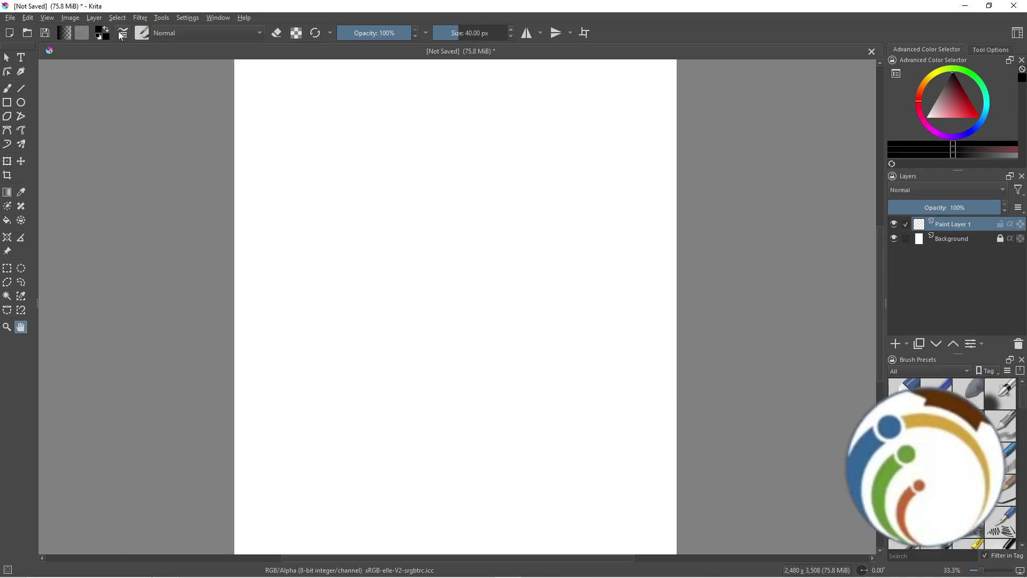
{"action": "left_click", "coordinate": [8, 57]}
{"action": "left_click", "coordinate": [501, 250]}
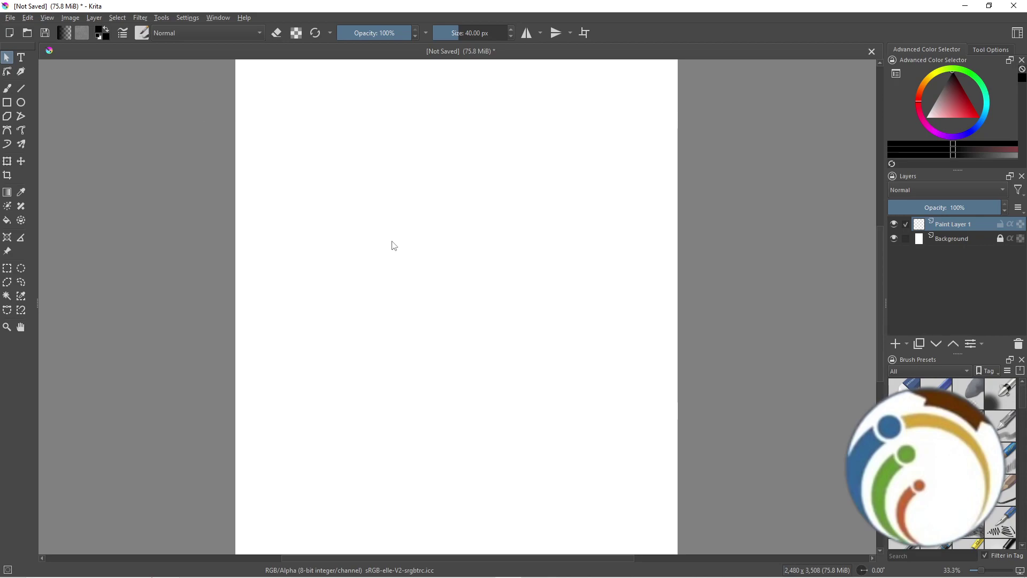
Open Notepad and jot a short note naming the canvas-rotation shortcut
{"action": "key", "text": "super"}
{"action": "type", "text": "notepad"}
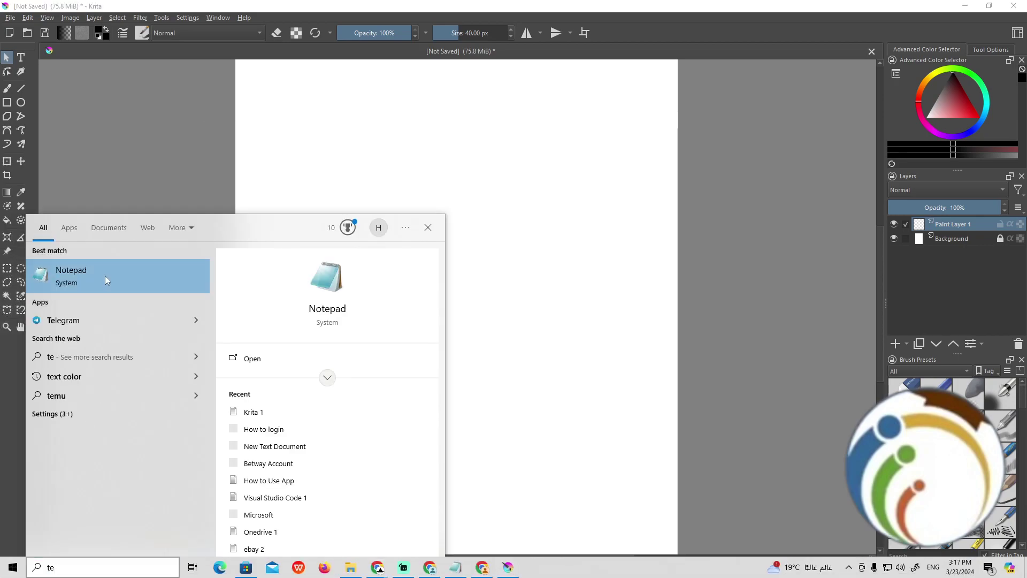
{"action": "key", "text": "Return"}
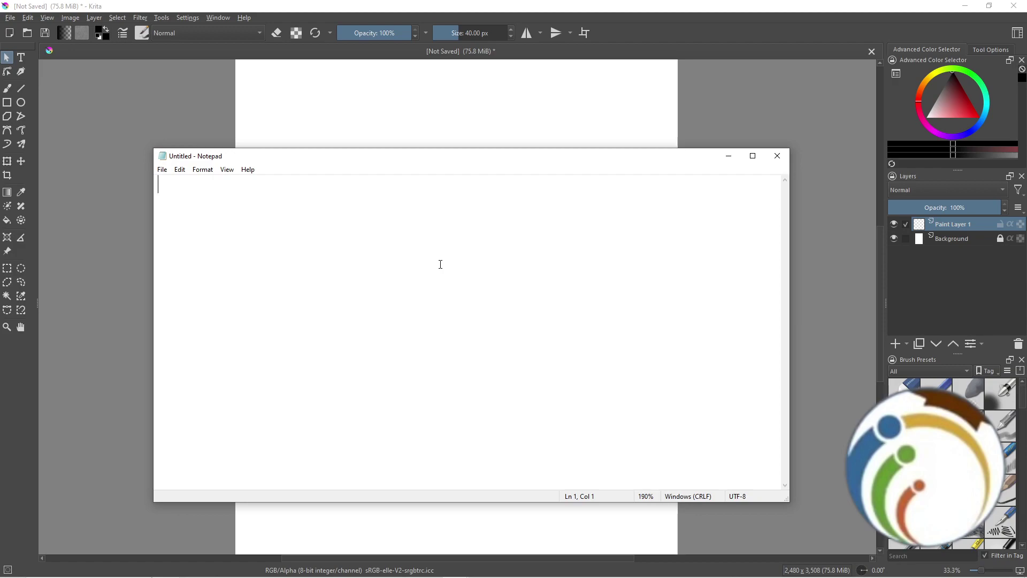
{"action": "type", "text": "Shift"}
{"action": "right_click", "coordinate": [440, 266]}
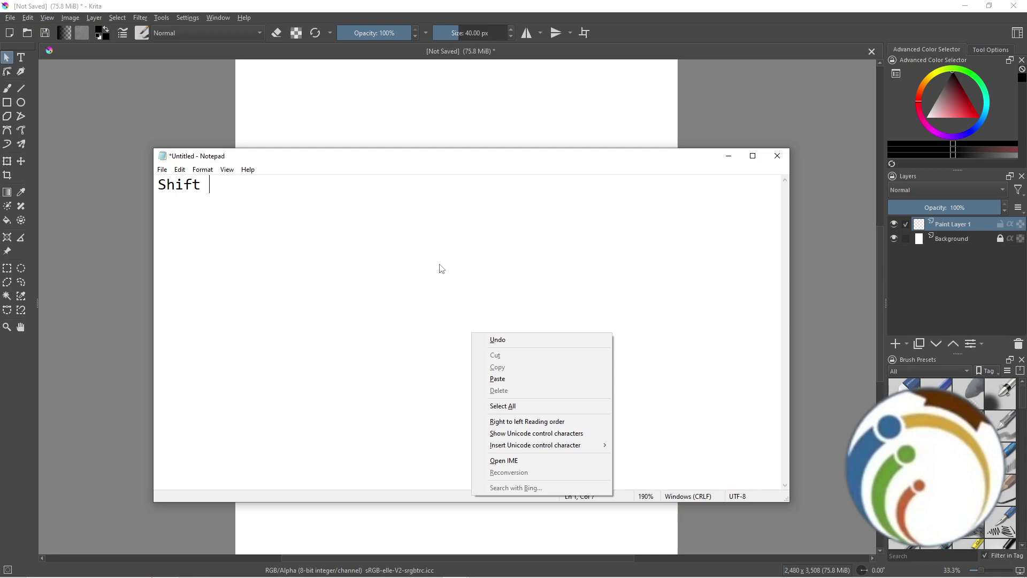
{"action": "left_click", "coordinate": [440, 266]}
{"action": "type", "text": "Sp"}
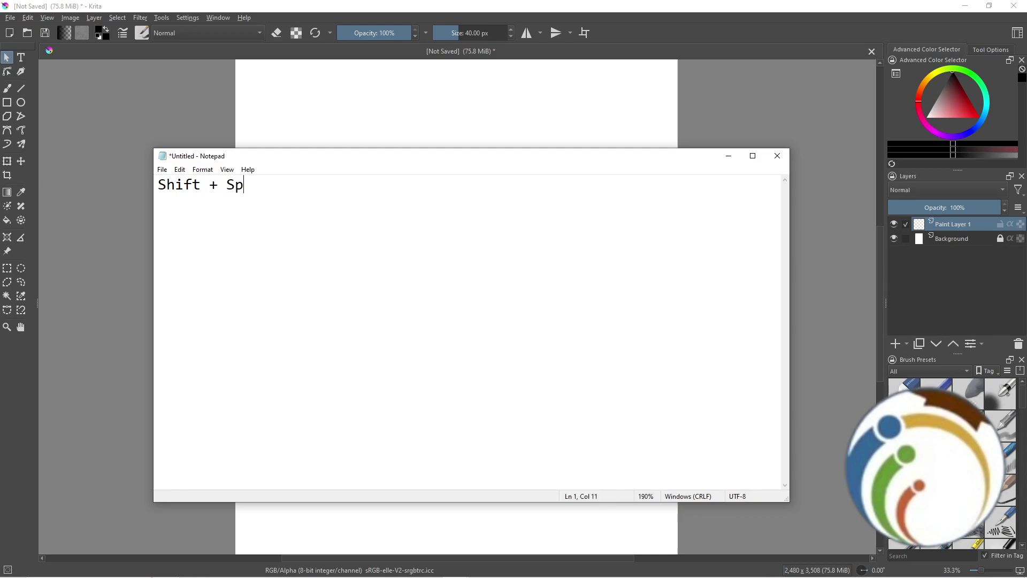
{"action": "type", "text": "ace"}
Rotate Krita's blank canvas to about 179.5° with Shift+Space and a drag
{"action": "left_click", "coordinate": [479, 127]}
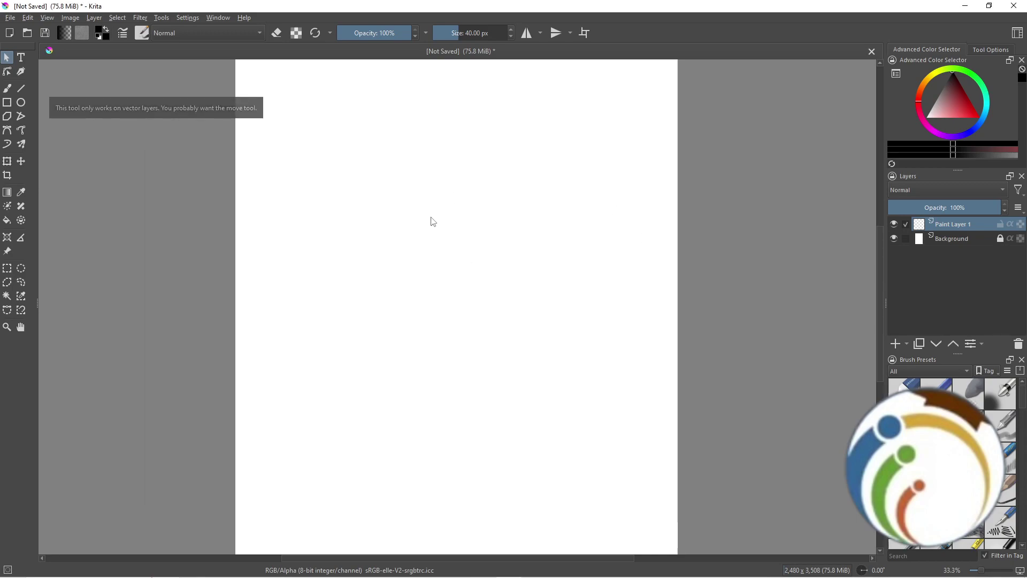
{"action": "key", "text": "shift+space"}
{"action": "mouse_move", "coordinate": [425, 181]}
{"action": "left_mouse_down"}
{"action": "mouse_move", "coordinate": [731, 464]}
{"action": "mouse_move", "coordinate": [514, 524]}
{"action": "left_mouse_up"}
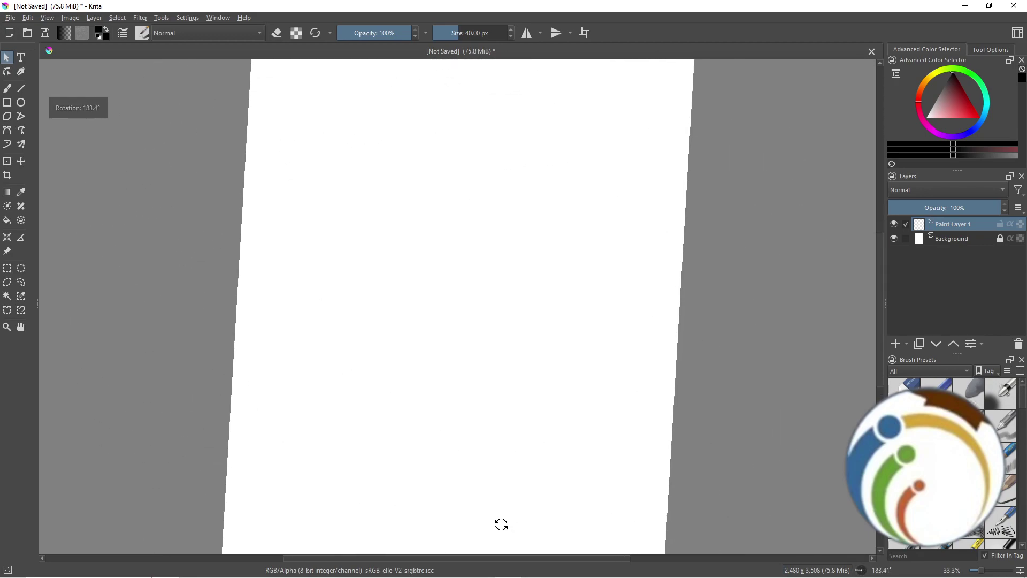
{"action": "left_click", "coordinate": [651, 459]}
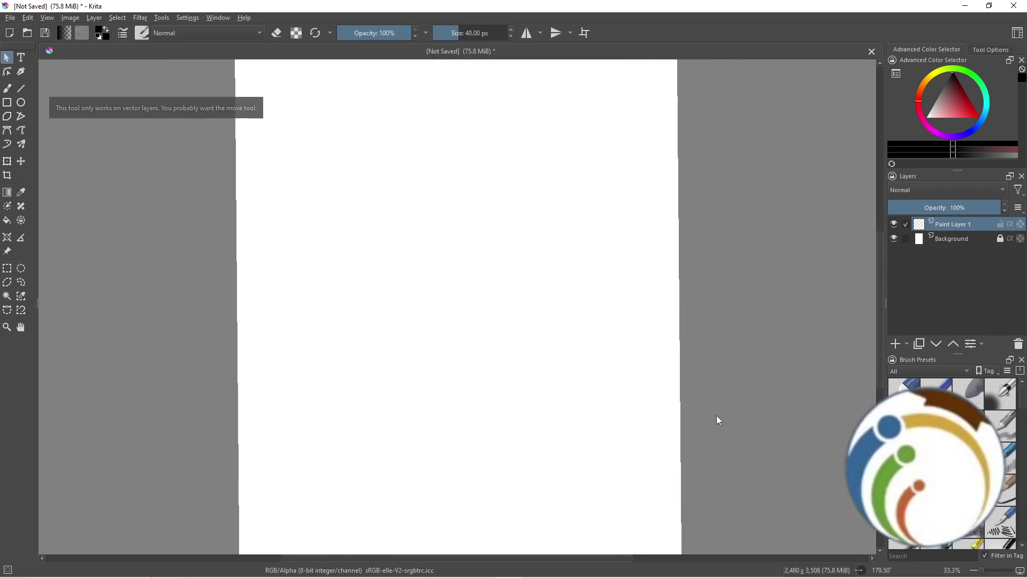